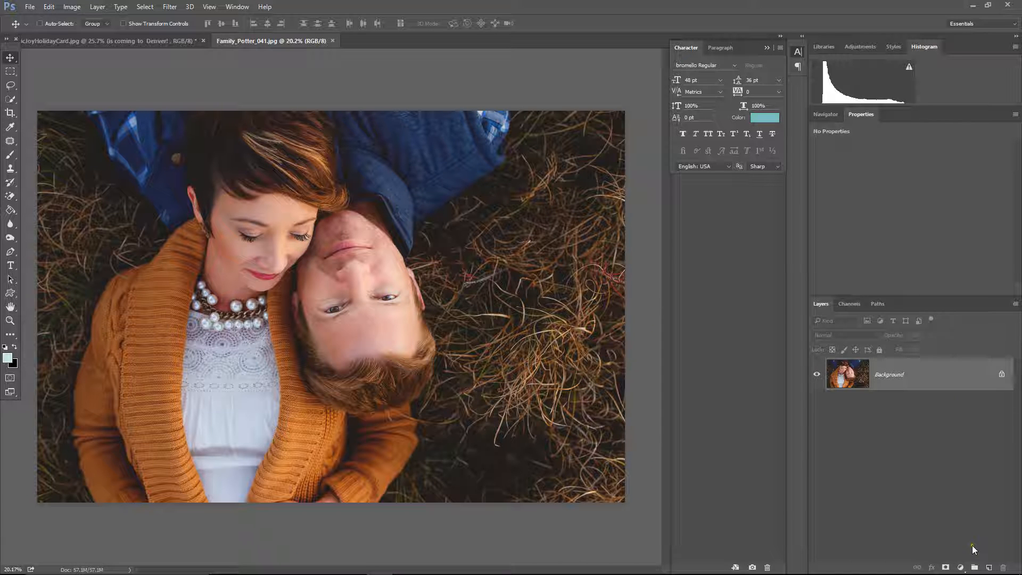
# Add a Levels adjustment layer over the whole photo with the black input level at 24 and the black output level at 24
pyautogui.click(956, 568)
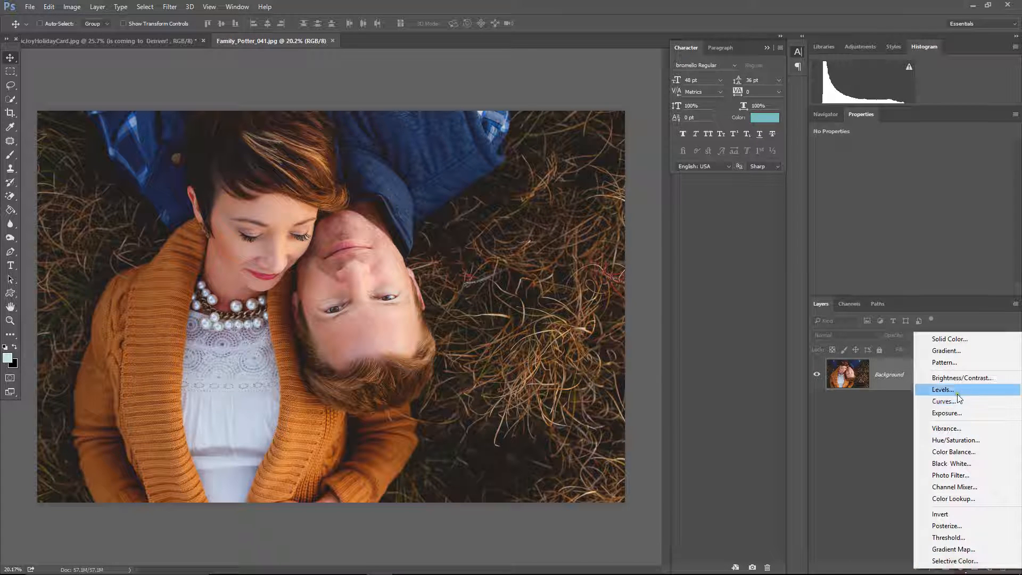
pyautogui.click(941, 389)
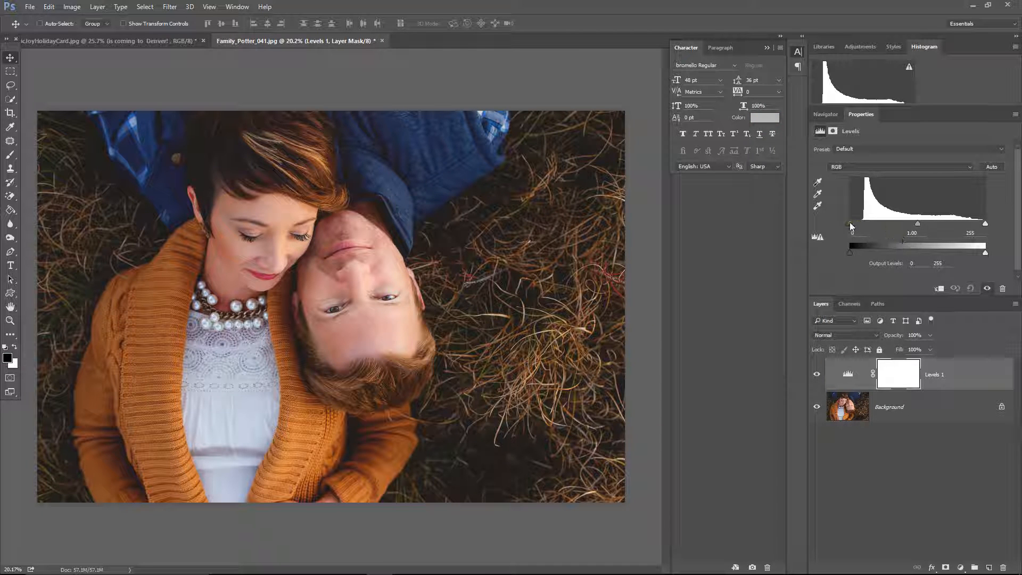
pyautogui.moveTo(851, 225); pyautogui.dragTo(865, 229)
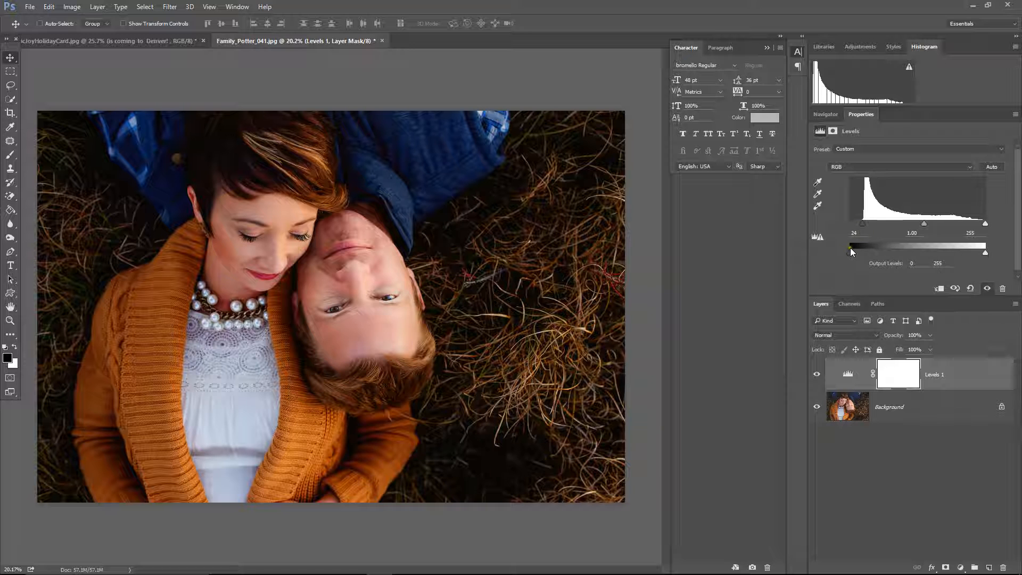
pyautogui.moveTo(857, 252); pyautogui.dragTo(866, 252)
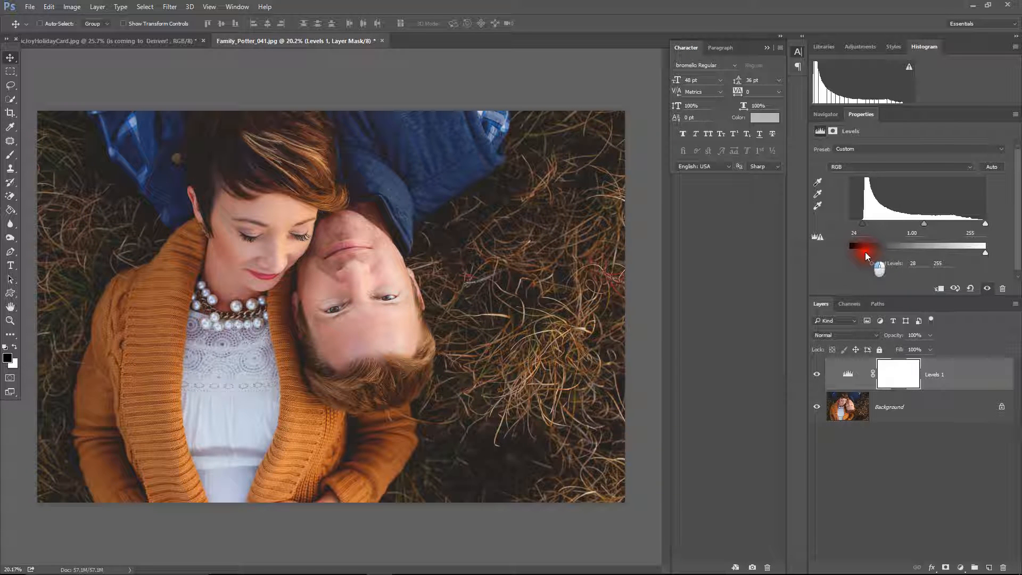
pyautogui.moveTo(866, 252); pyautogui.dragTo(866, 251)
pyautogui.click(818, 375)
pyautogui.click(818, 375)
pyautogui.moveTo(862, 253); pyautogui.dragTo(863, 254)
pyautogui.click(818, 376)
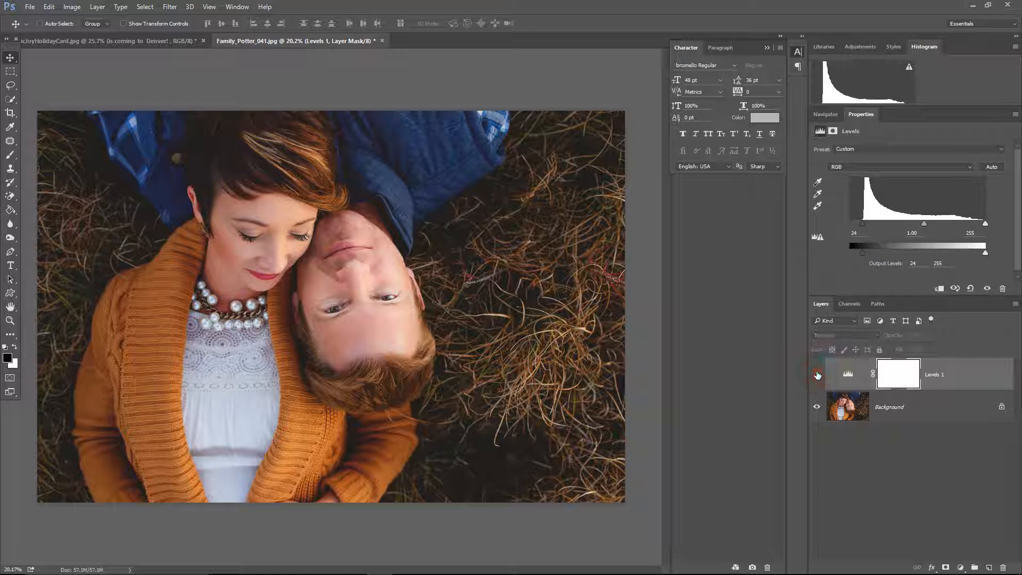
pyautogui.click(818, 376)
pyautogui.click(818, 376)
pyautogui.click(818, 376)
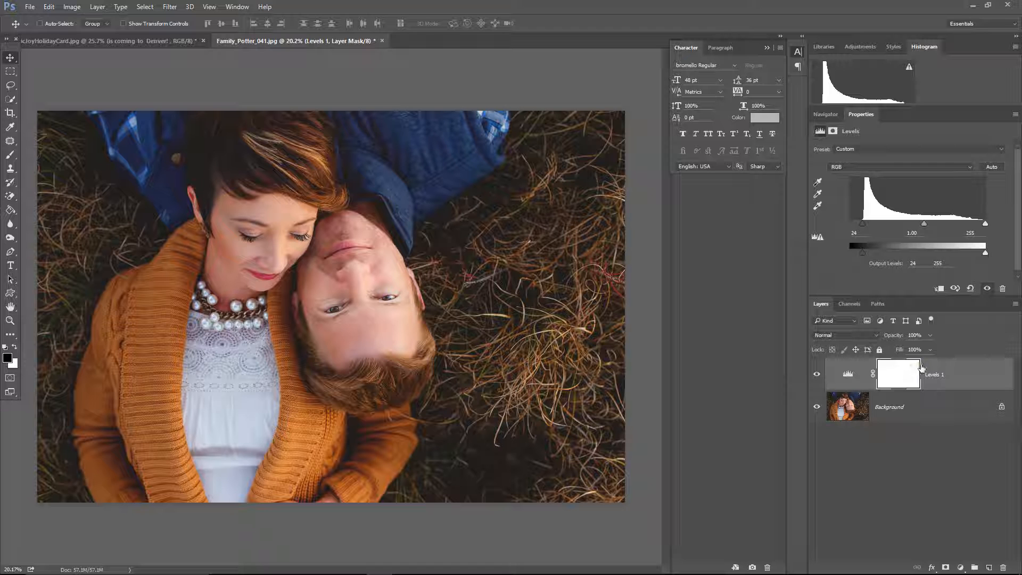
# Brush a quick mask over the woman's face and convert it into a selection
pyautogui.click(11, 158)
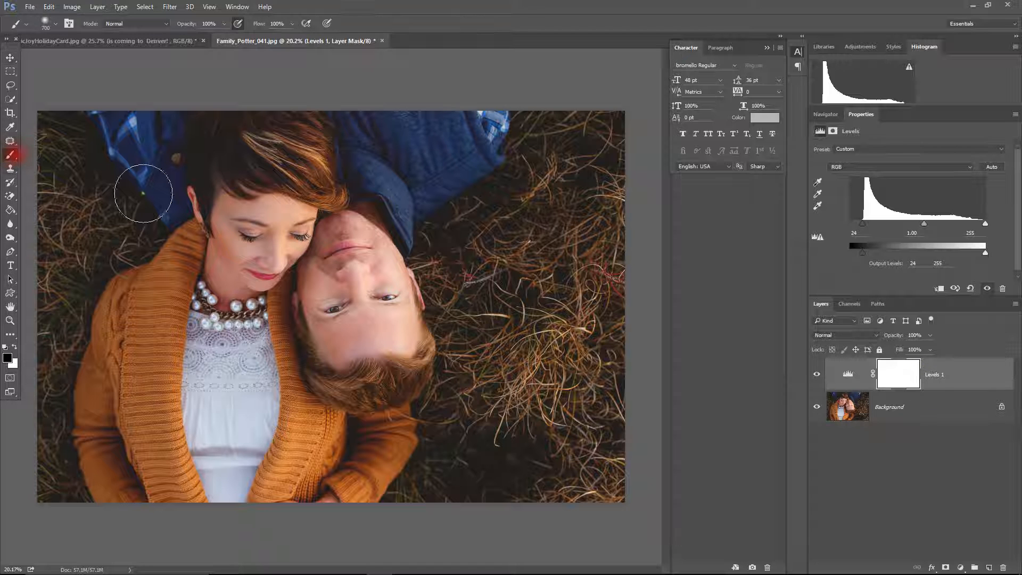
pyautogui.click(10, 378)
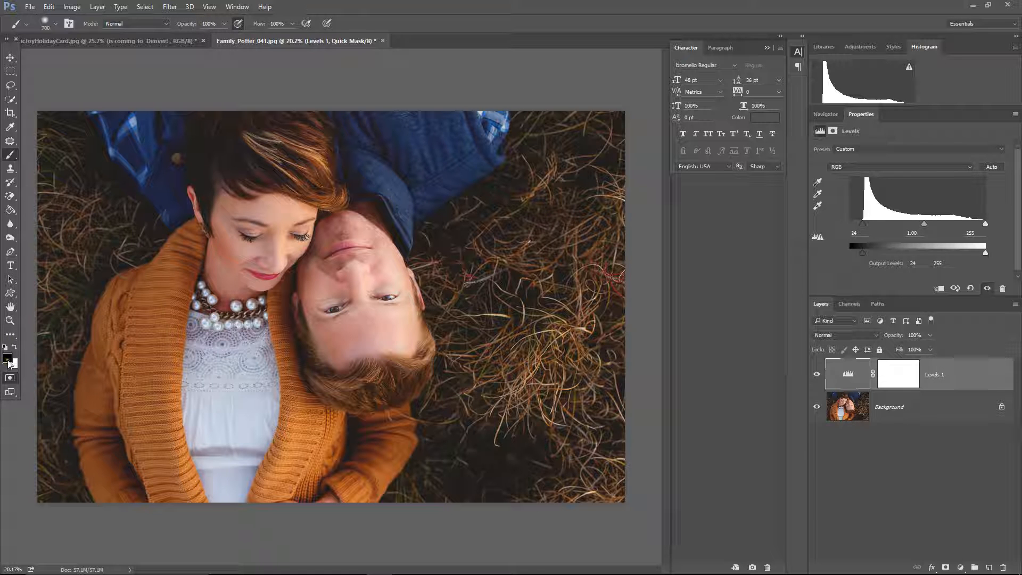
pyautogui.click(232, 218)
pyautogui.moveTo(232, 219)
pyautogui.mouseDown()
pyautogui.moveTo(247, 254)
pyautogui.moveTo(267, 260)
pyautogui.moveTo(282, 216)
pyautogui.moveTo(246, 226)
pyautogui.moveTo(269, 262)
pyautogui.mouseUp()
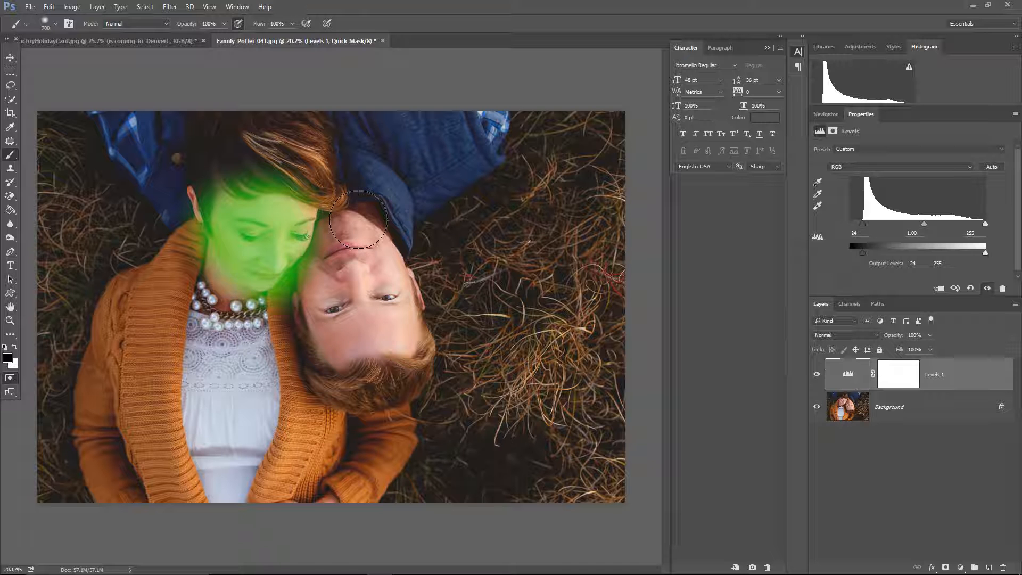
pyautogui.press('q')
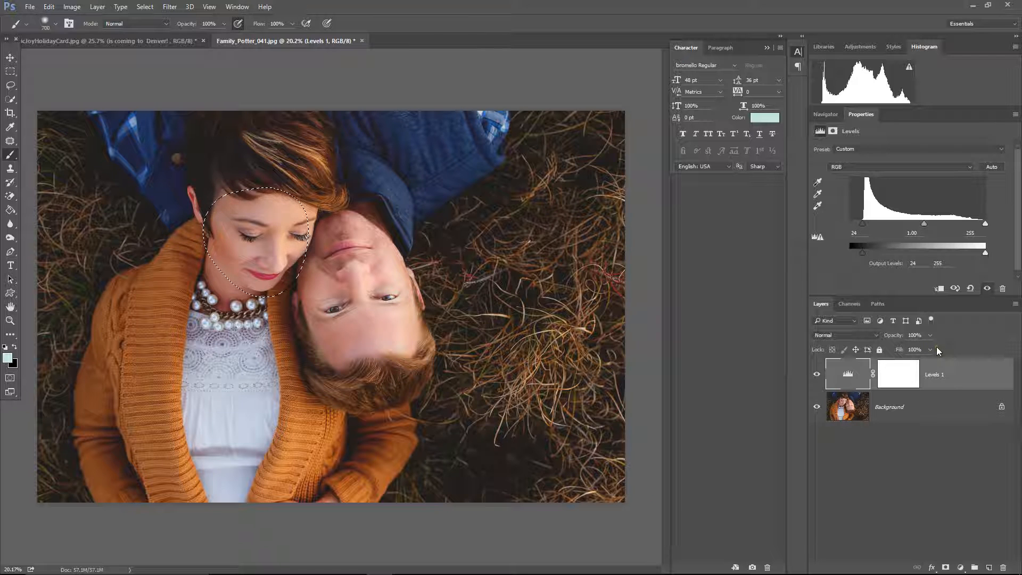
# Add a second Levels adjustment layer for the selected face with input levels of 14 for black and 247 for white
pyautogui.click(961, 567)
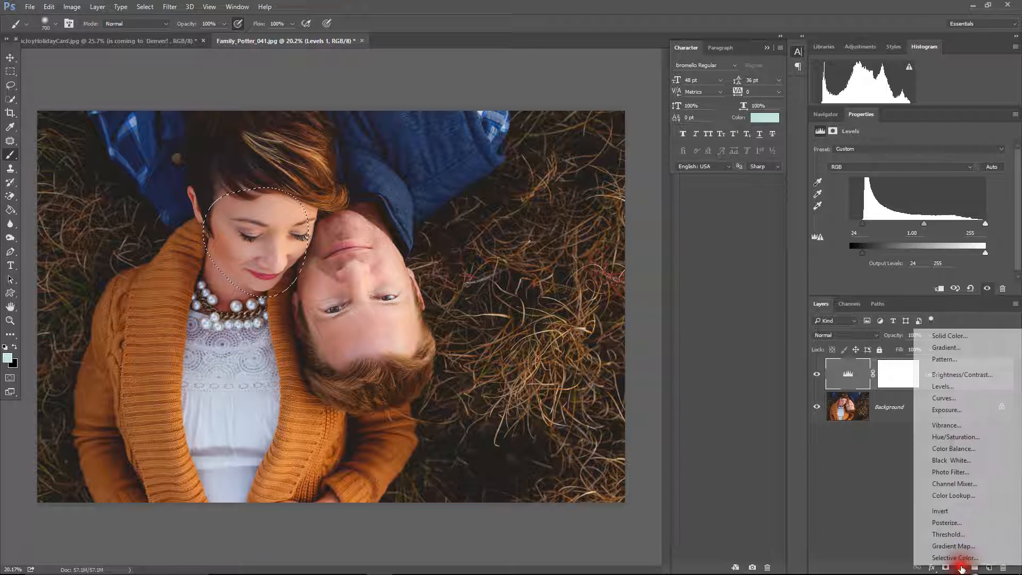
pyautogui.click(943, 387)
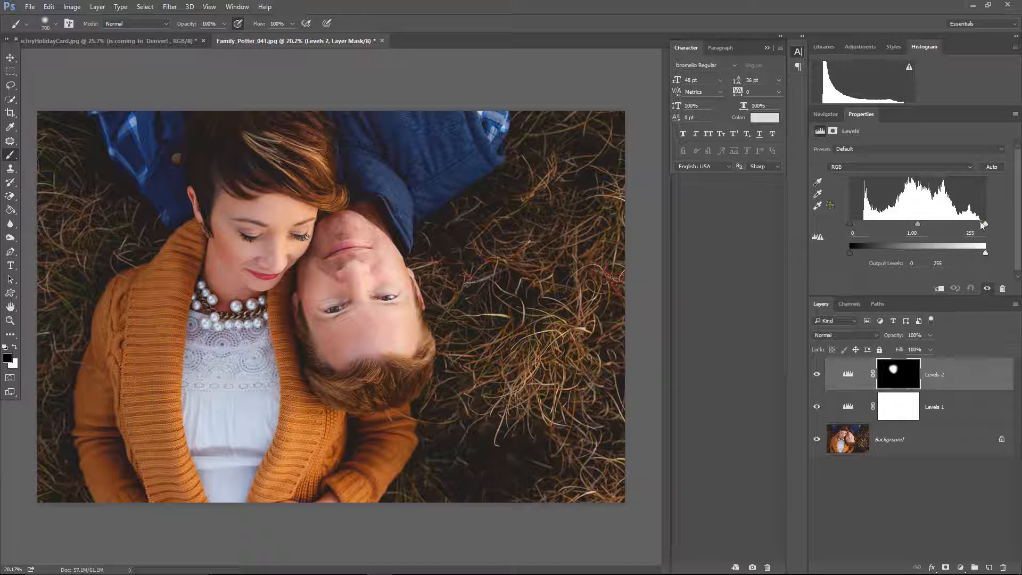
pyautogui.moveTo(986, 224); pyautogui.dragTo(986, 224)
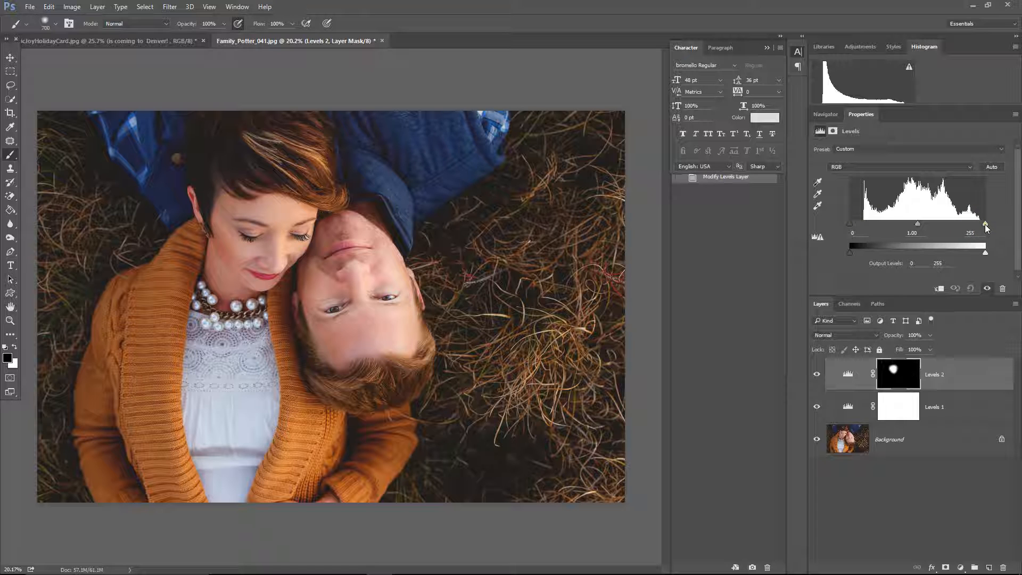
pyautogui.moveTo(985, 225); pyautogui.dragTo(983, 225)
pyautogui.moveTo(982, 224); pyautogui.dragTo(982, 224)
pyautogui.moveTo(850, 229)
pyautogui.mouseDown()
pyautogui.moveTo(865, 231)
pyautogui.moveTo(855, 230)
pyautogui.mouseUp()
pyautogui.moveTo(856, 228); pyautogui.dragTo(858, 229)
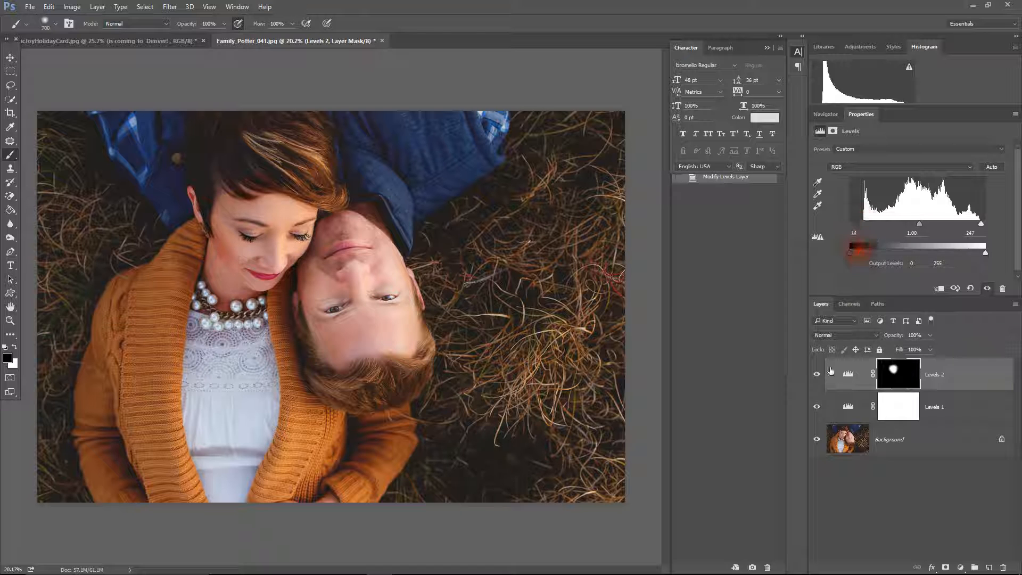
pyautogui.click(817, 376)
pyautogui.click(818, 376)
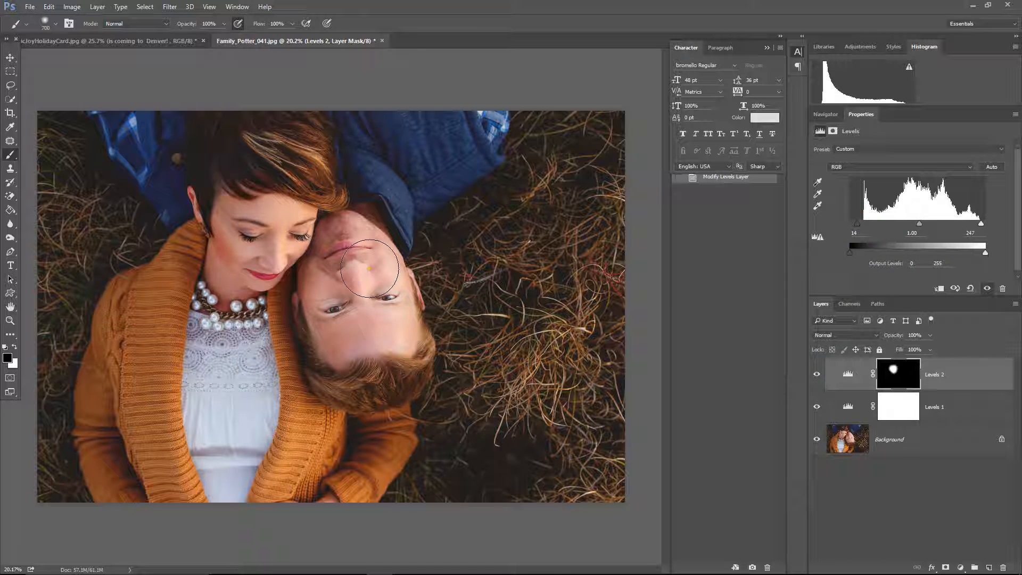
# Paint white on the second Levels layer's mask over the man's face and the woman's hair and face
pyautogui.click(897, 377)
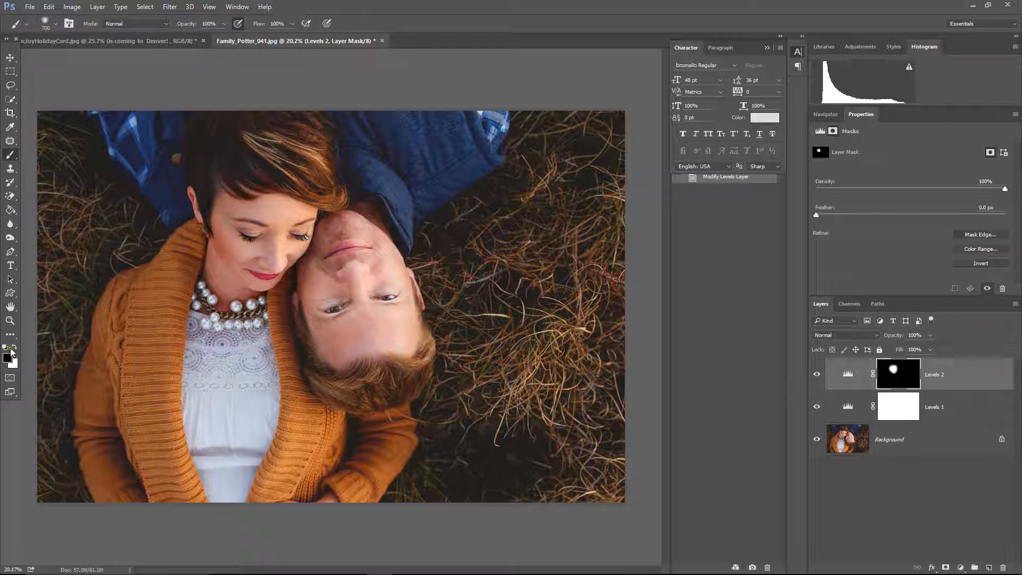
pyautogui.click(14, 349)
pyautogui.moveTo(392, 301)
pyautogui.mouseDown()
pyautogui.moveTo(347, 284)
pyautogui.moveTo(368, 336)
pyautogui.moveTo(401, 340)
pyautogui.moveTo(370, 278)
pyautogui.moveTo(352, 281)
pyautogui.moveTo(395, 374)
pyautogui.moveTo(413, 350)
pyautogui.mouseUp()
pyautogui.moveTo(298, 179)
pyautogui.mouseDown()
pyautogui.moveTo(263, 194)
pyautogui.moveTo(224, 135)
pyautogui.moveTo(246, 137)
pyautogui.moveTo(235, 228)
pyautogui.moveTo(265, 272)
pyautogui.mouseUp()
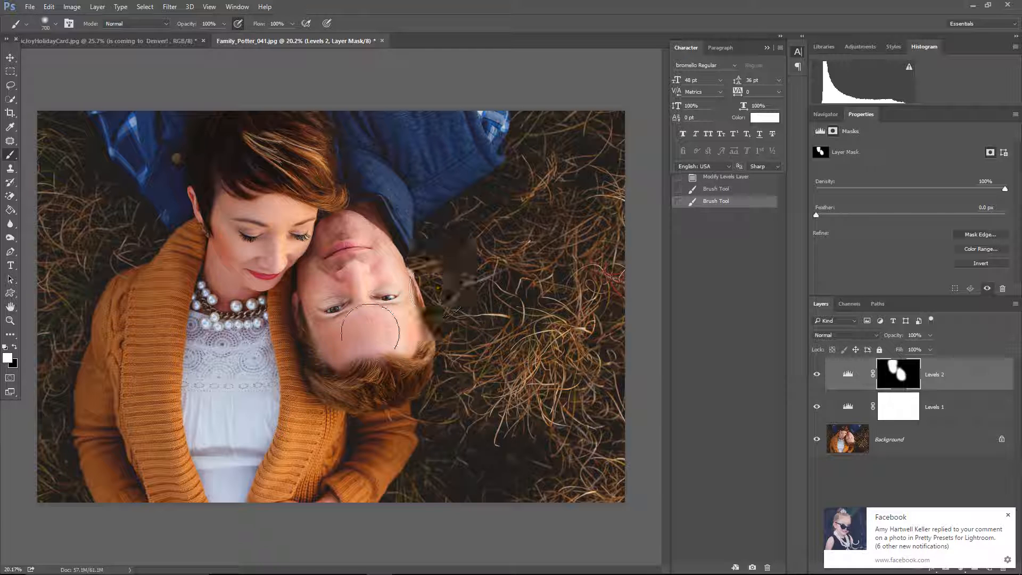
# Dab white on the second Levels mask around both faces with a 4600 px brush at 30% opacity, and compare before and after
pyautogui.press(']')
pyautogui.press(']')
pyautogui.press(']')
pyautogui.press(']')
pyautogui.press(']')
pyautogui.press(']')
pyautogui.press(']')
pyautogui.press(']')
pyautogui.press(']')
pyautogui.press(']')
pyautogui.press(']')
pyautogui.press(']')
pyautogui.press(']')
pyautogui.press(']')
pyautogui.press(']')
pyautogui.press(']')
pyautogui.press(']')
pyautogui.press(']')
pyautogui.press(']')
pyautogui.press(']')
pyautogui.press(']')
pyautogui.press(']')
pyautogui.press(']')
pyautogui.press(']')
pyautogui.press(']')
pyautogui.press(']')
pyautogui.press(']')
pyautogui.press(']')
pyautogui.press(']')
pyautogui.press(']')
pyautogui.press(']')
pyautogui.press(']')
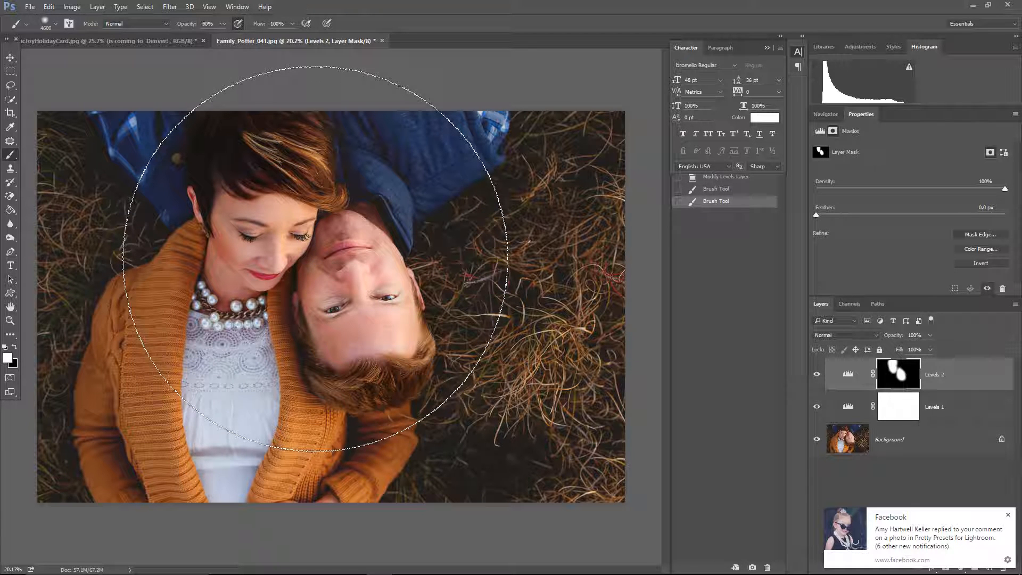
pyautogui.click(315, 258)
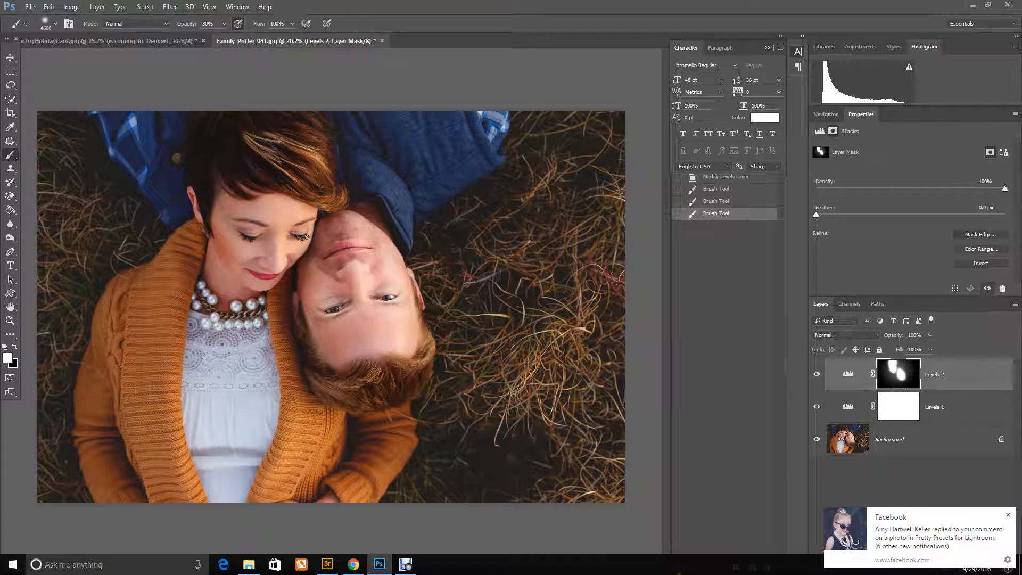
pyautogui.click(818, 374)
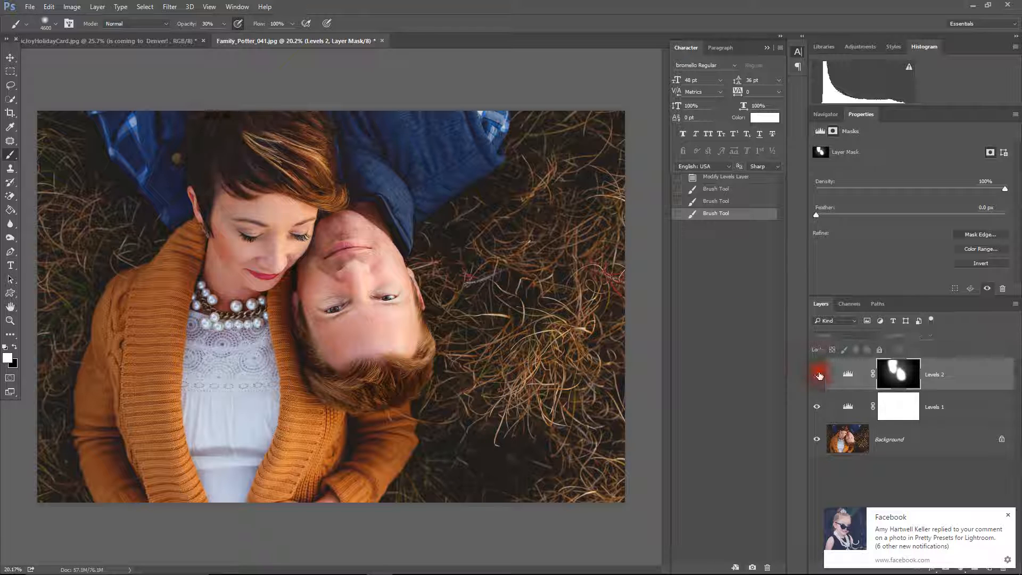
pyautogui.click(818, 375)
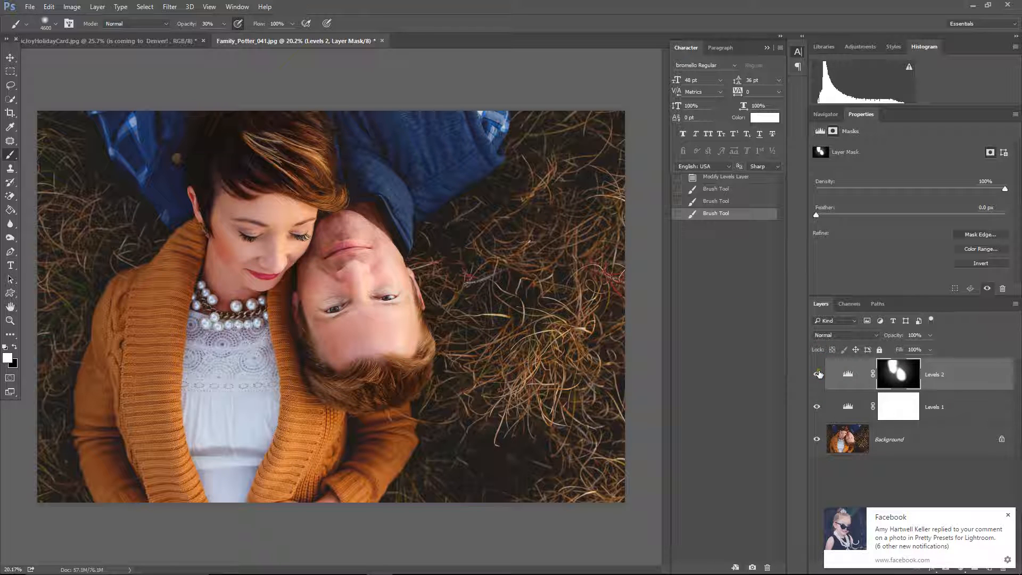
# Group the two Levels layers and set the group's opacity to 78%
pyautogui.keyDown('shift'); pyautogui.click(940, 408); pyautogui.keyUp('shift')
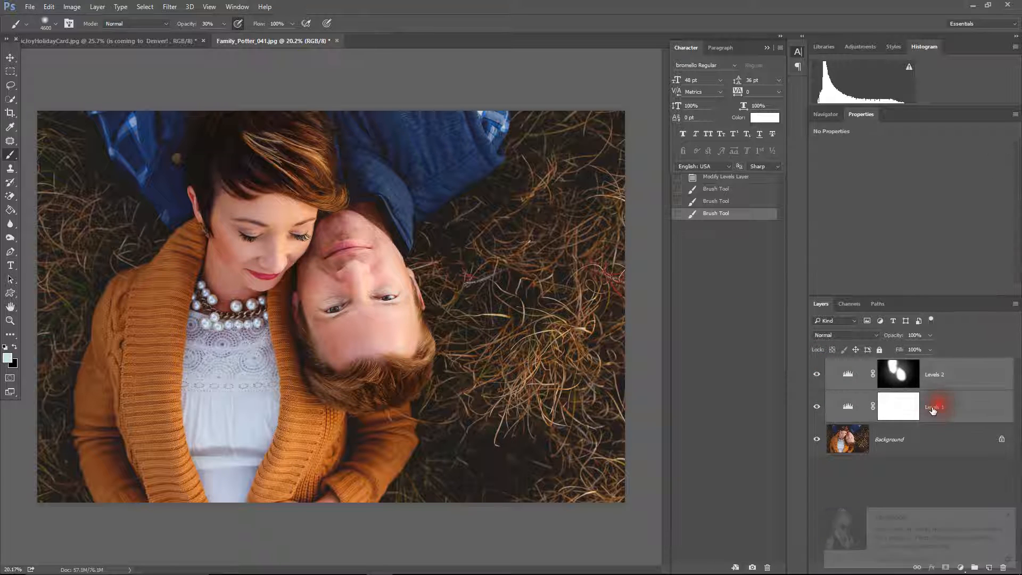
pyautogui.hotkey('ctrl', 'g')
pyautogui.click(818, 364)
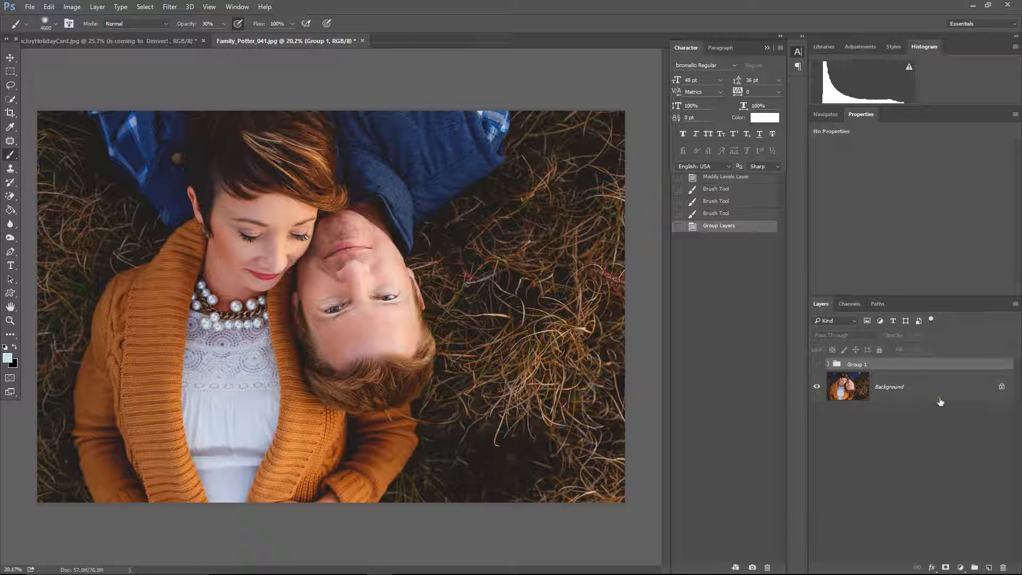
pyautogui.click(818, 366)
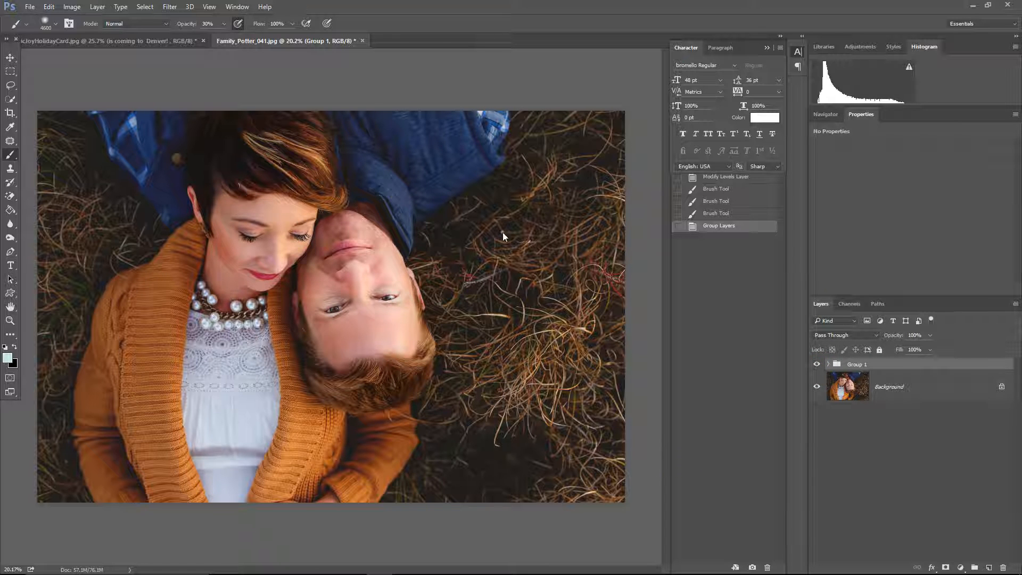
pyautogui.click(931, 336)
pyautogui.click(919, 350)
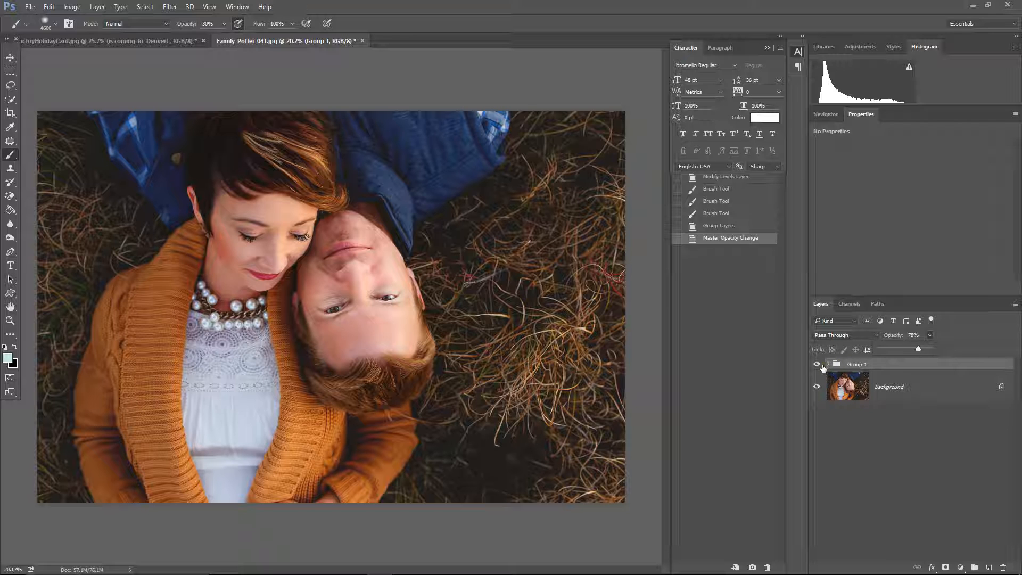
# Delete only the layer group, keeping the two Levels layers it contains
pyautogui.rightClick(884, 367)
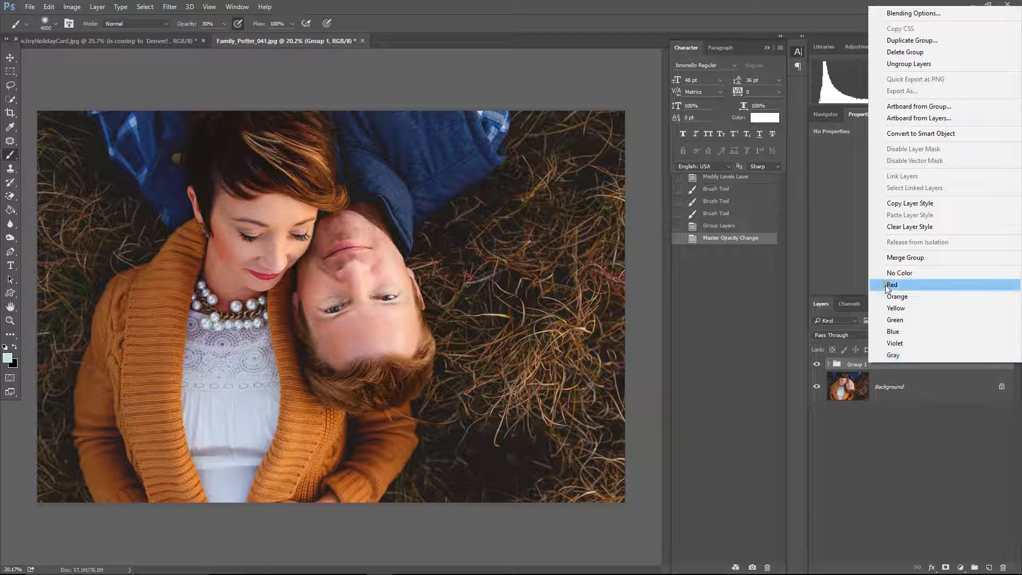
pyautogui.click(896, 52)
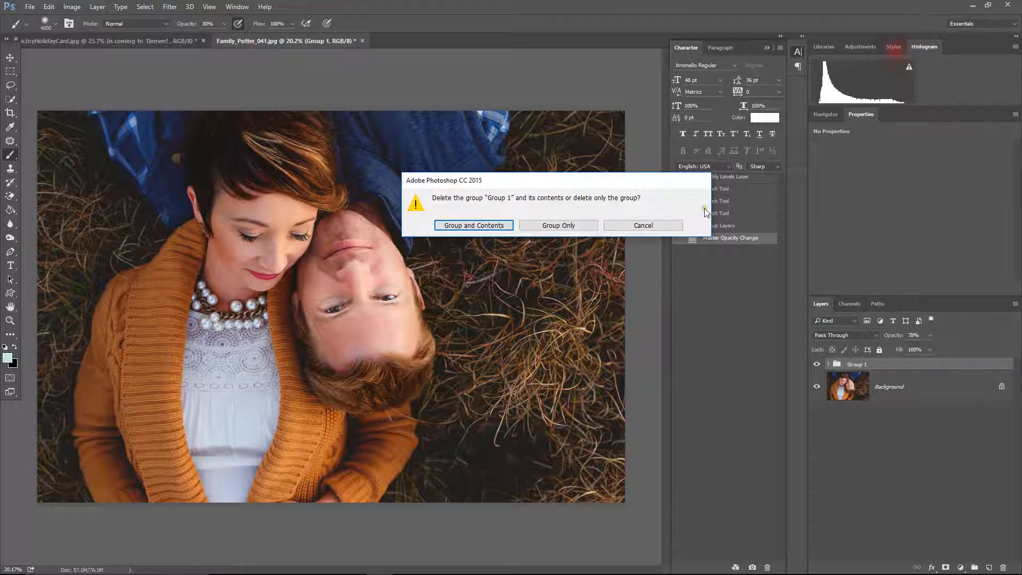
pyautogui.click(559, 225)
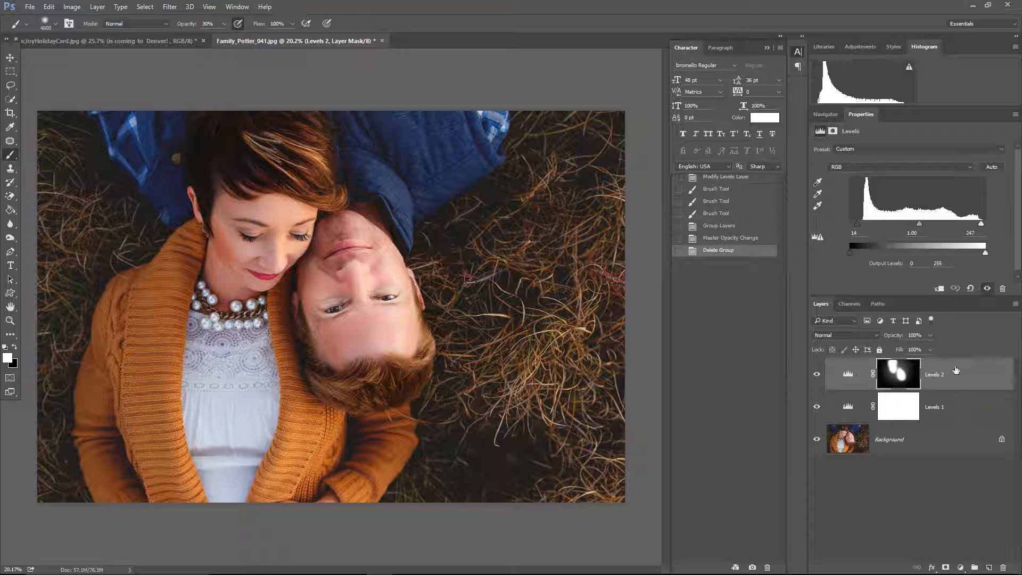
# Group the two Levels layers again and dismiss the browser notification
pyautogui.keyDown('shift'); pyautogui.click(958, 406); pyautogui.keyUp('shift')
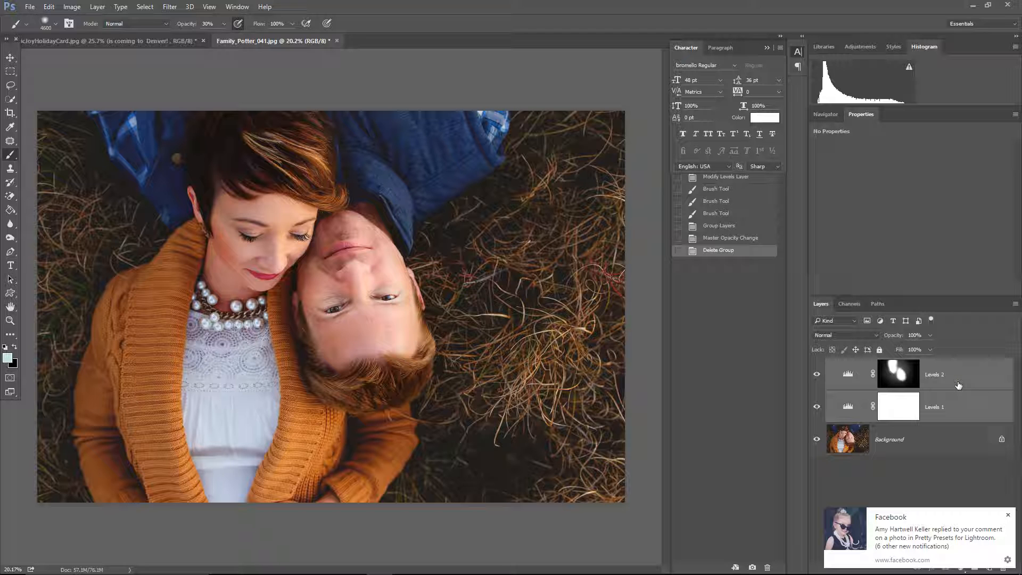
pyautogui.hotkey('ctrl', 'g')
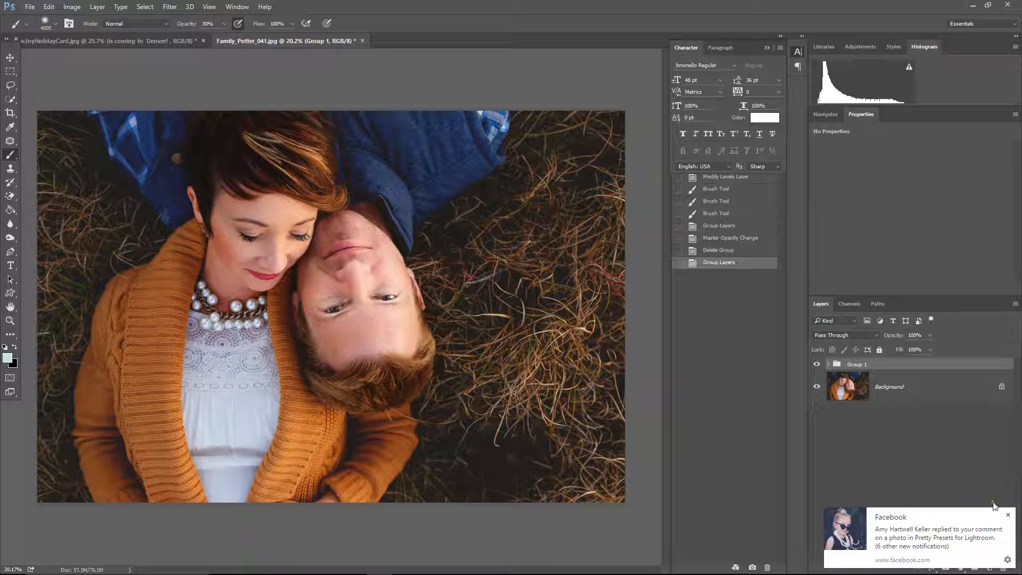
pyautogui.click(1008, 515)
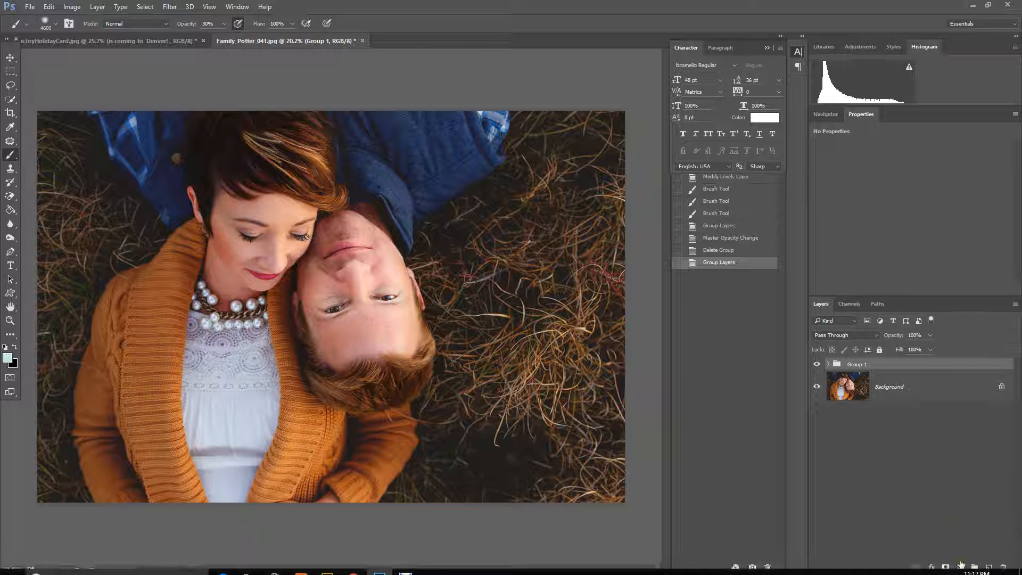
# Try adding a layer mask to the layer group, then undo it
pyautogui.click(946, 568)
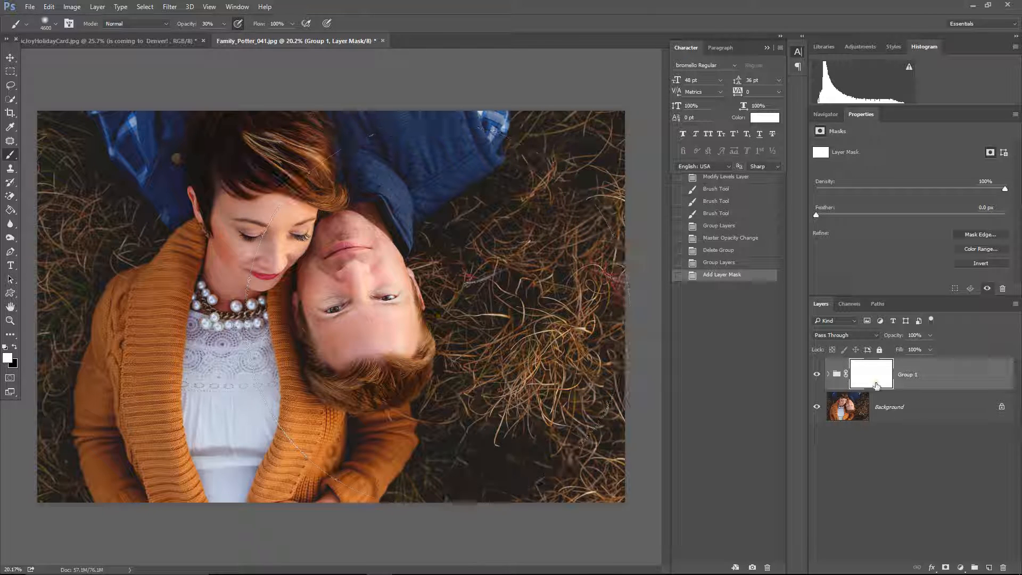
pyautogui.hotkey('ctrl', 'z')
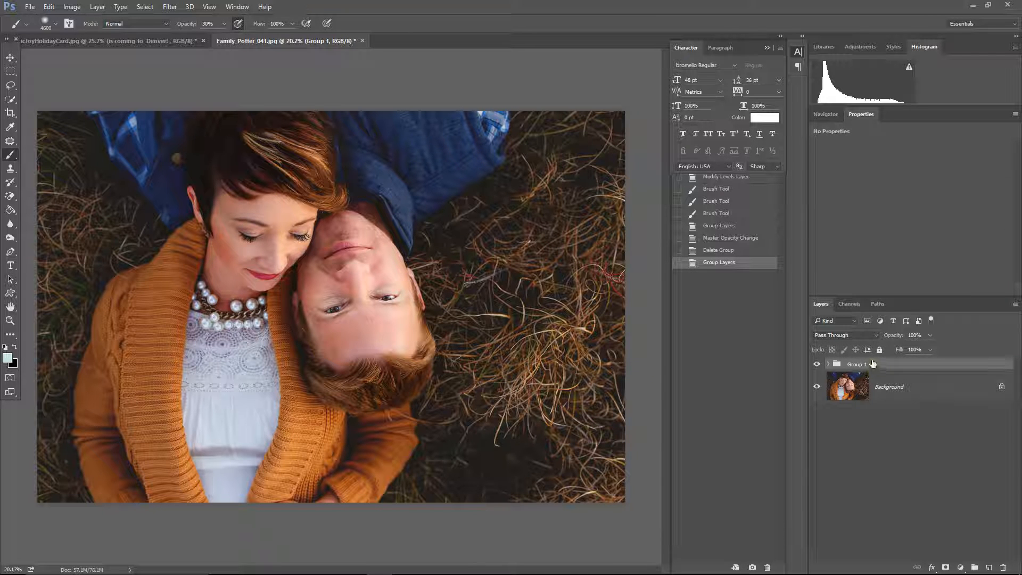